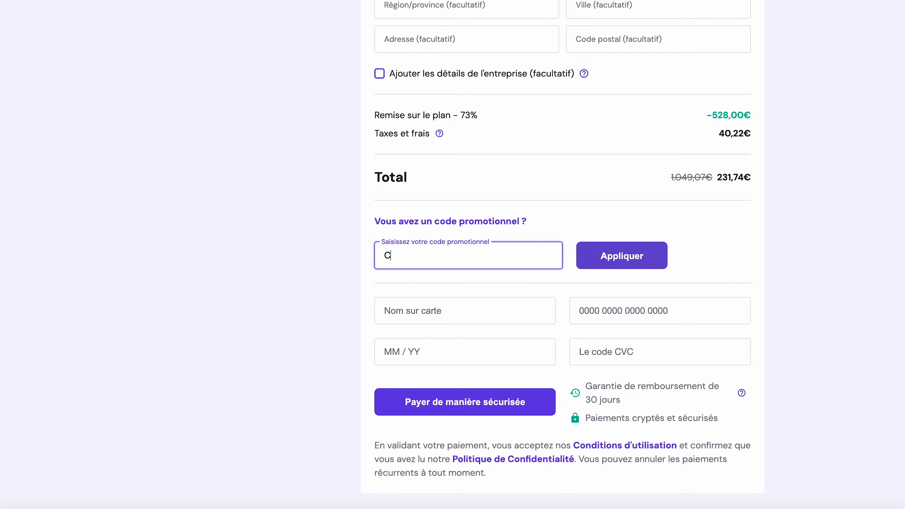
Step: Apply the entered promotional code to the hosting order
{"action": "left_click", "coordinate": [643, 259]}
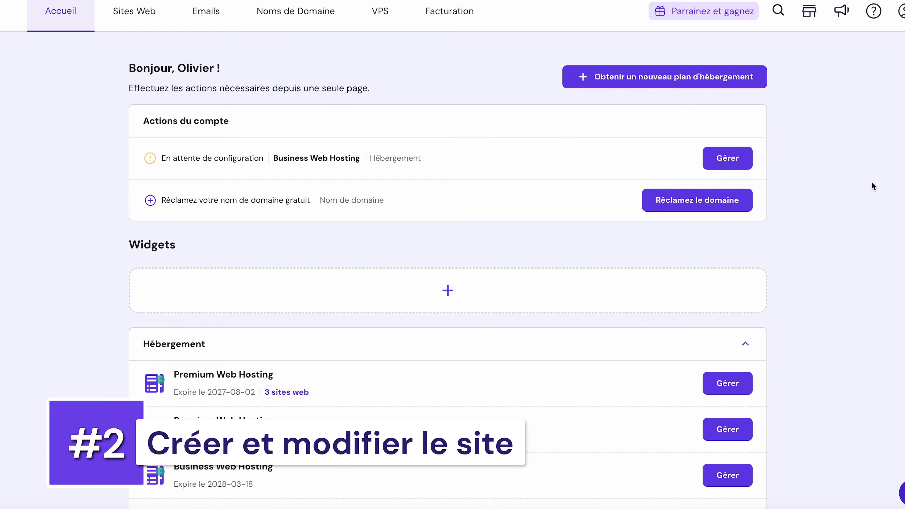
Step: Begin setting up the pending Business Web Hosting plan, choosing to create a new site with the Hostinger website builder
{"action": "left_click", "coordinate": [728, 161]}
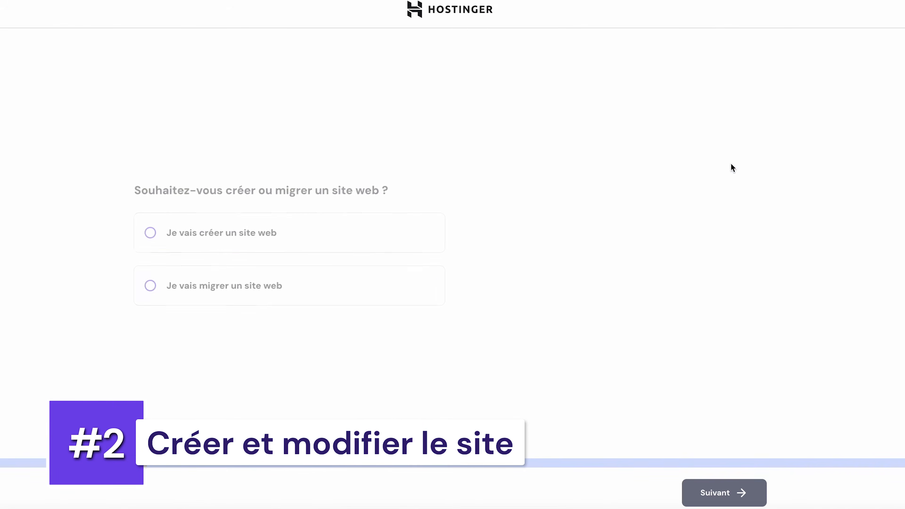
{"action": "left_click", "coordinate": [356, 237]}
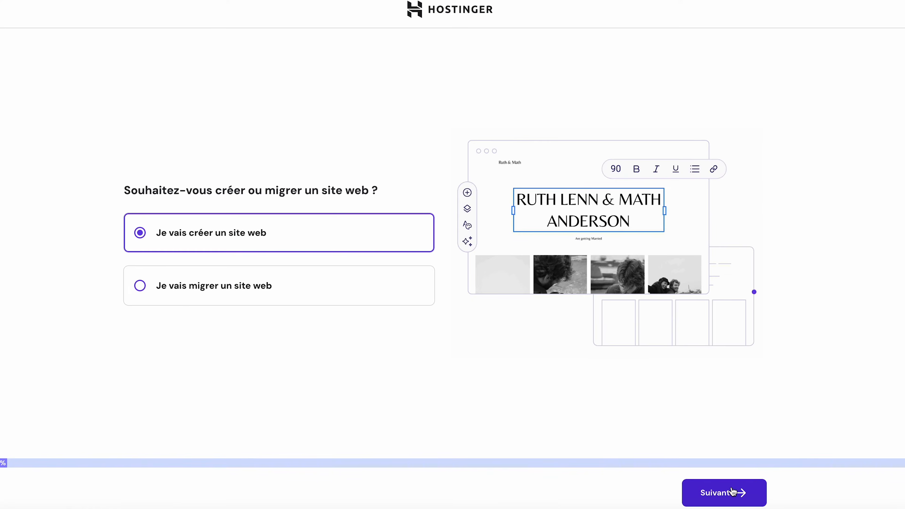
{"action": "left_click", "coordinate": [728, 492]}
{"action": "left_click", "coordinate": [526, 308]}
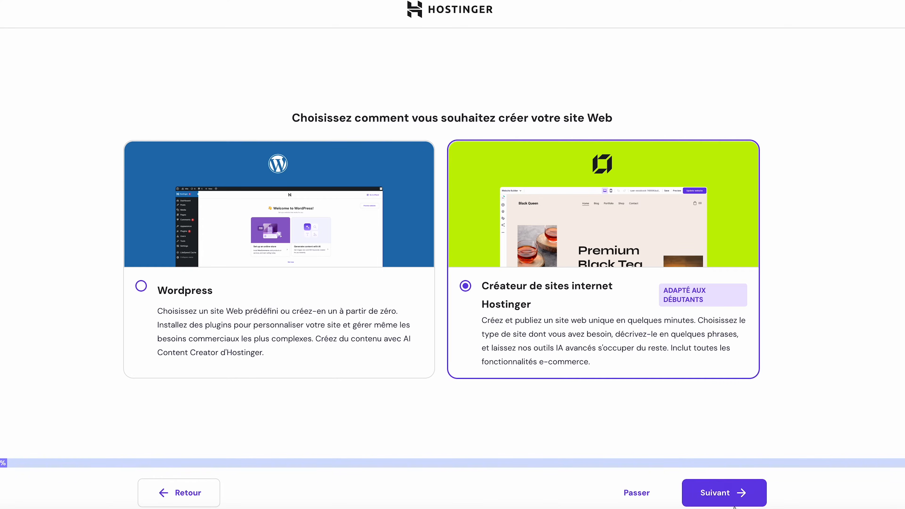
{"action": "left_click", "coordinate": [732, 498]}
Step: Enter domainedetest.fr as the site's domain name and continue to the website builder
{"action": "type", "text": "domainedetest"}
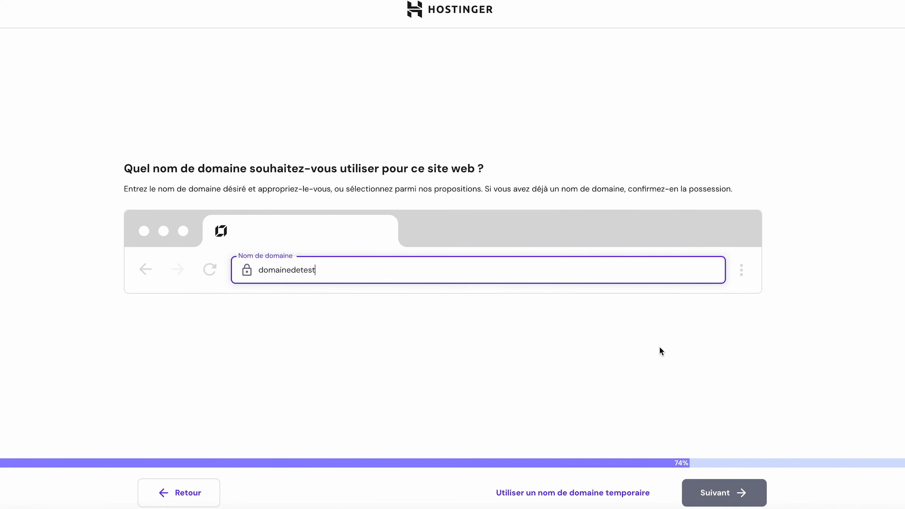
{"action": "type", "text": ".fr"}
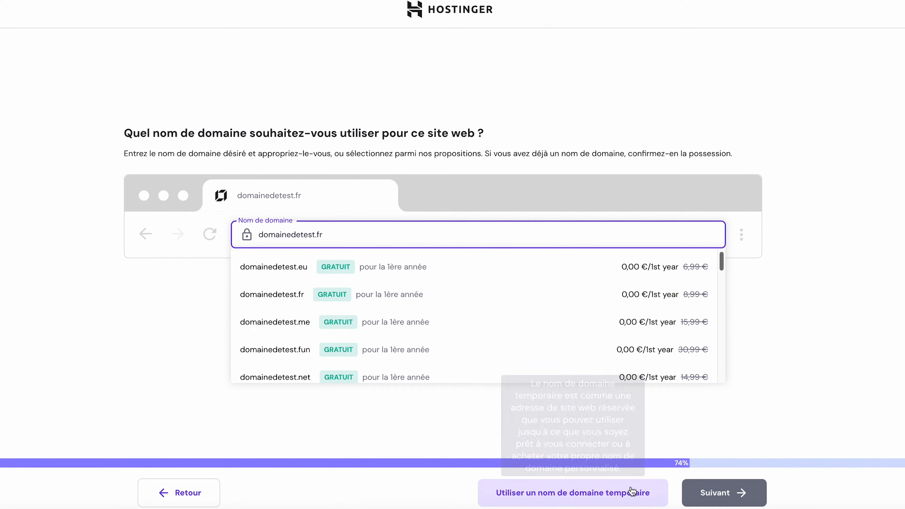
{"action": "left_click", "coordinate": [731, 493]}
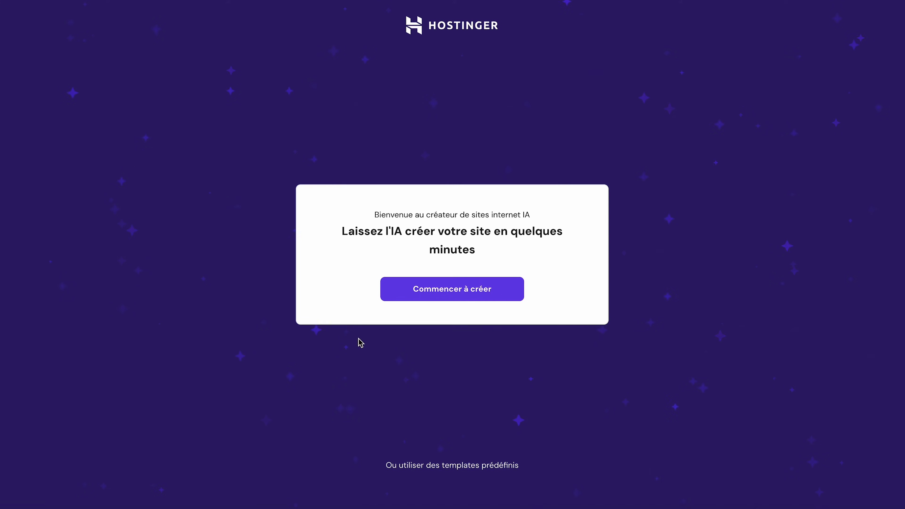
Step: Generate an AI Restaurants site branded Sushi Crazy, described as a Paris sushi restaurant with contemporary Japandi ambience in white, black and earth tones
{"action": "left_click", "coordinate": [449, 290]}
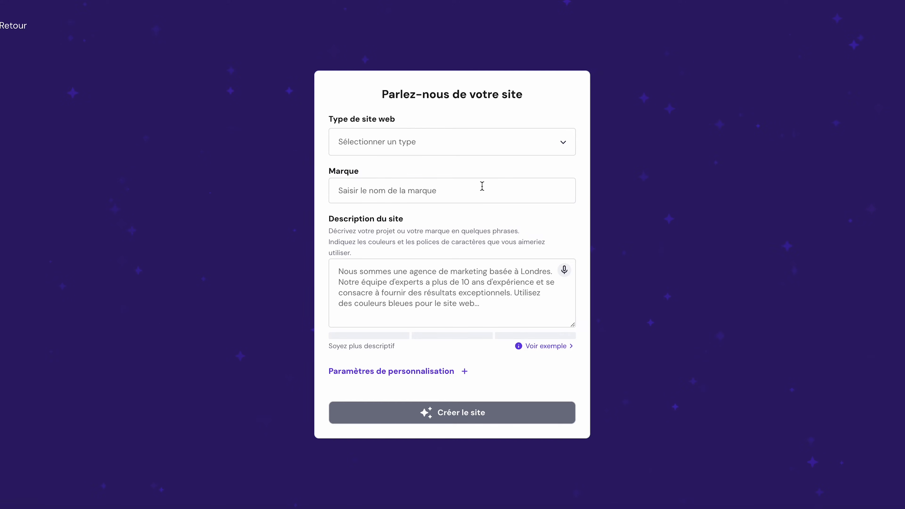
{"action": "left_click", "coordinate": [379, 149]}
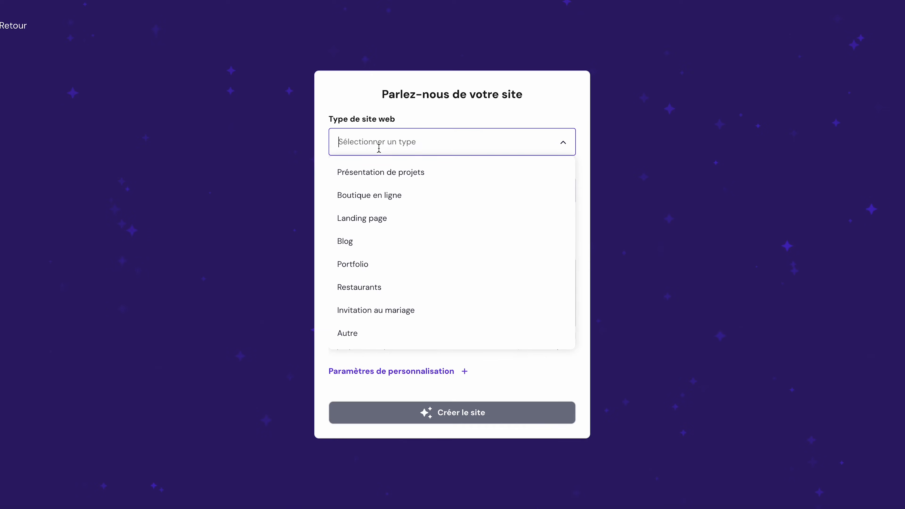
{"action": "left_click", "coordinate": [385, 286]}
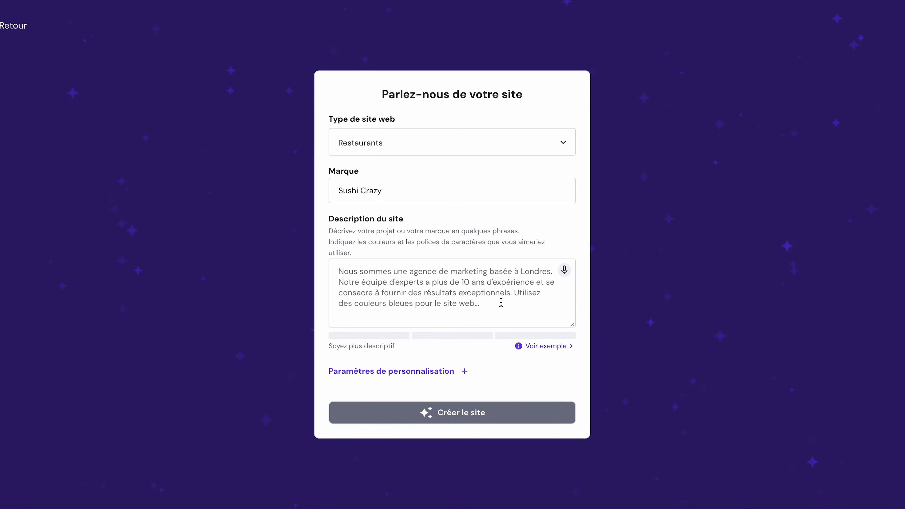
{"action": "type", "text": "Nous sommes un restaurant de sushi basé à Paris. Notre équipe de maîtres sushi a plus de 10 ans d'expérience et est dédiée à créer une expérience culinaire exceptionnelle. Notre menu est traditionnel, mais notre ambiance est de style Japandi contemporain. Utilise des couleurs blanches, noires et des tons terre pour le site web."}
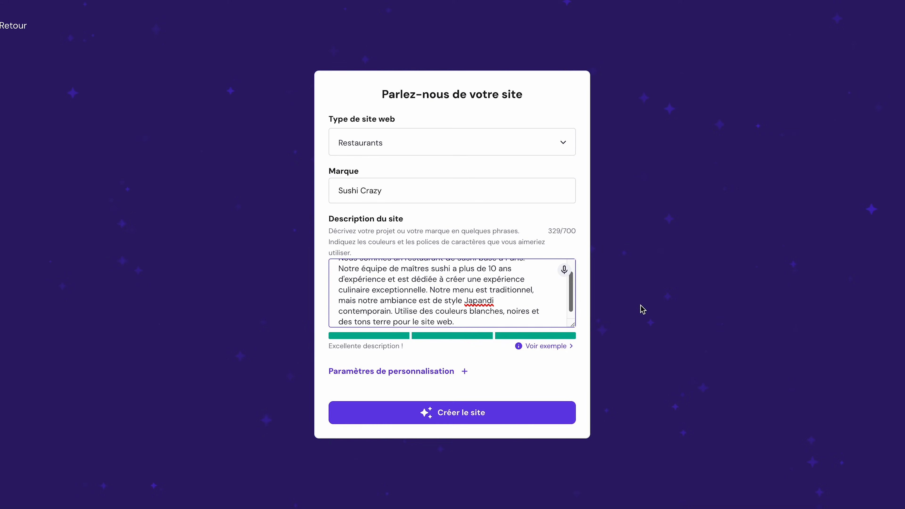
{"action": "left_click", "coordinate": [447, 372]}
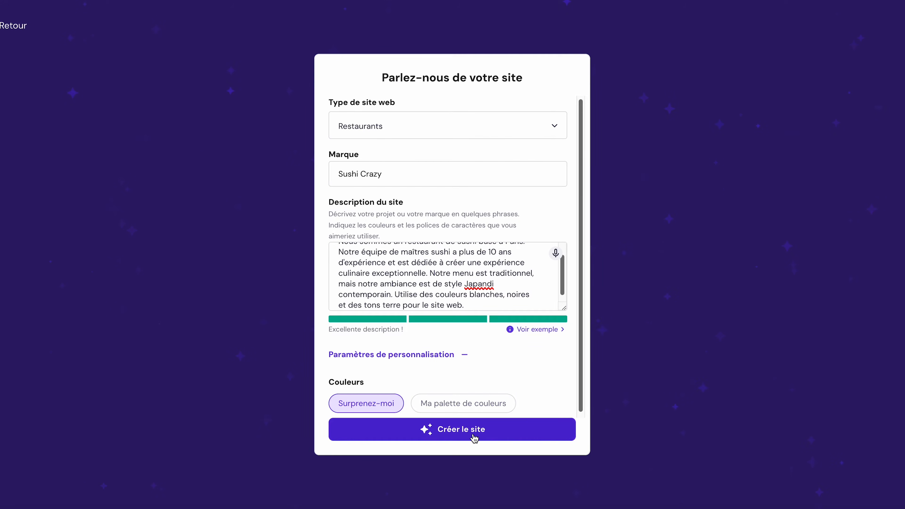
{"action": "left_click", "coordinate": [474, 439]}
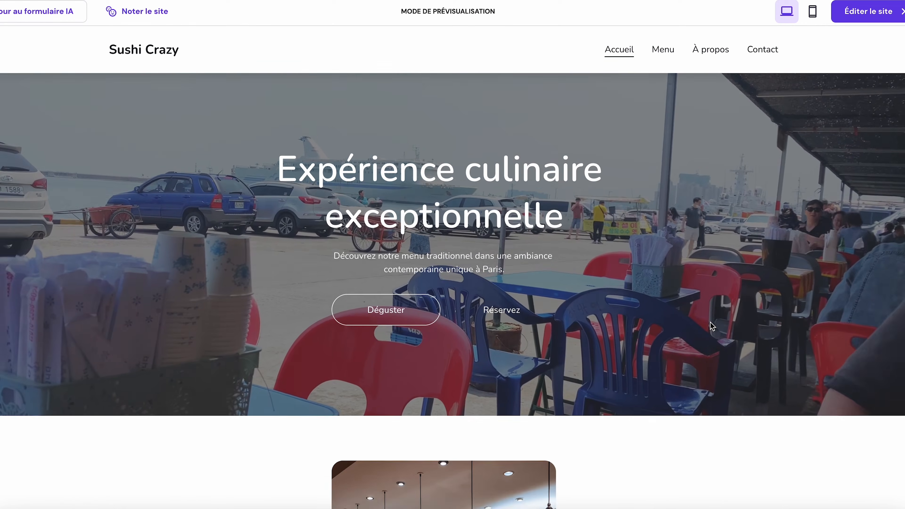
Step: Review the generated homepage, open the site for editing, and slightly reposition the introductory paragraph in the hero section
{"action": "scroll", "coordinate": [712, 325], "scroll_direction": "down", "scroll_amount": 10}
{"action": "scroll", "coordinate": [711, 323], "scroll_direction": "down", "scroll_amount": 15}
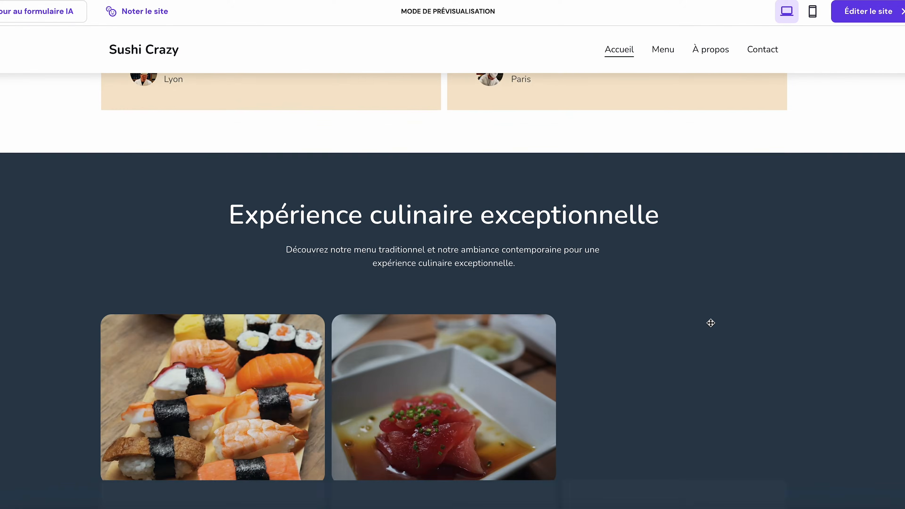
{"action": "scroll", "coordinate": [711, 323], "scroll_direction": "down", "scroll_amount": 6}
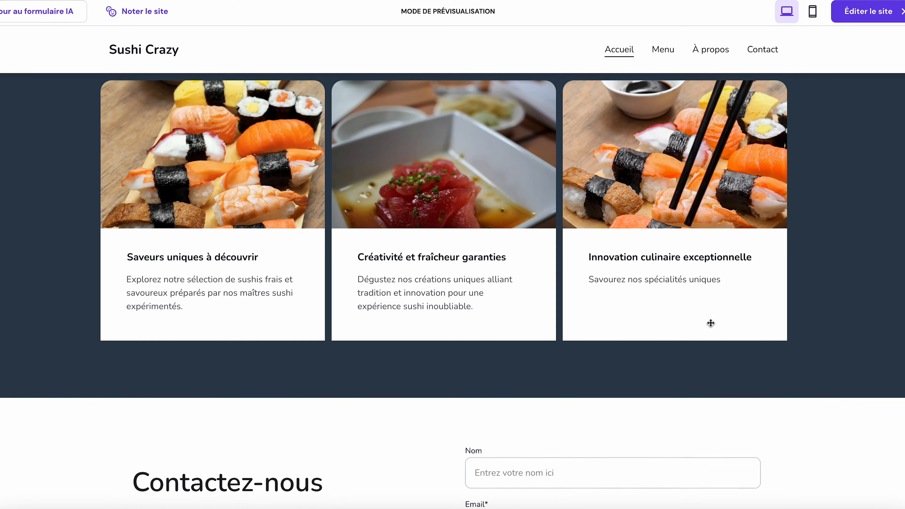
{"action": "left_click", "coordinate": [880, 16]}
{"action": "left_click_drag", "start_coordinate": [512, 214], "coordinate": [513, 217]}
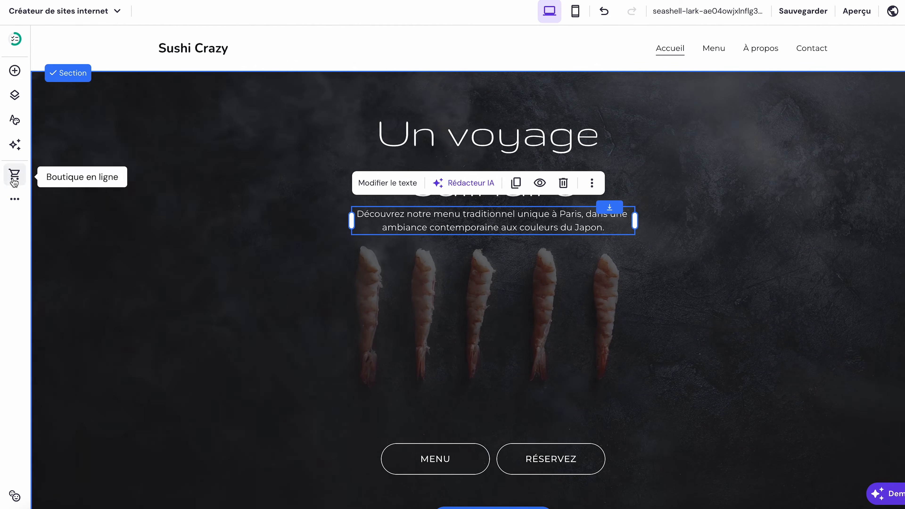
Step: Browse the elements available for the page, and move the À propos page above Menu in the main navigation
{"action": "left_click", "coordinate": [16, 74]}
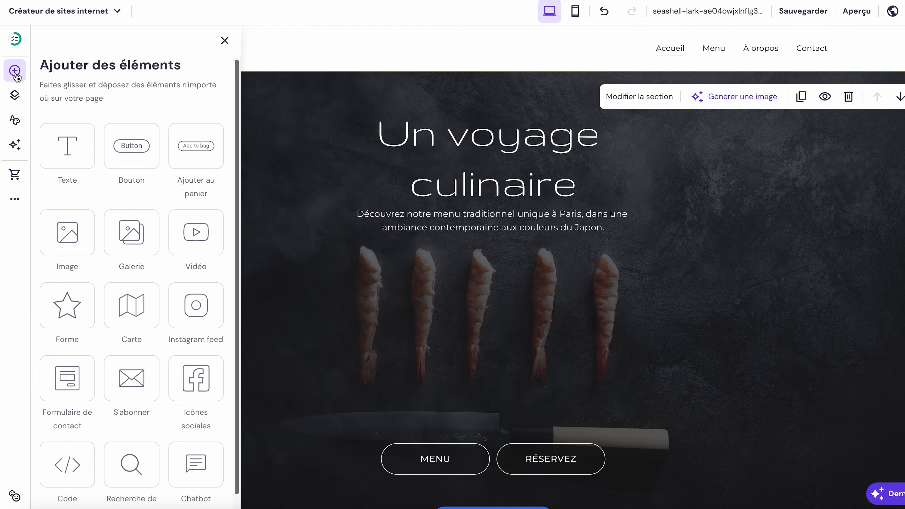
{"action": "scroll", "coordinate": [101, 190], "scroll_direction": "down", "scroll_amount": 1}
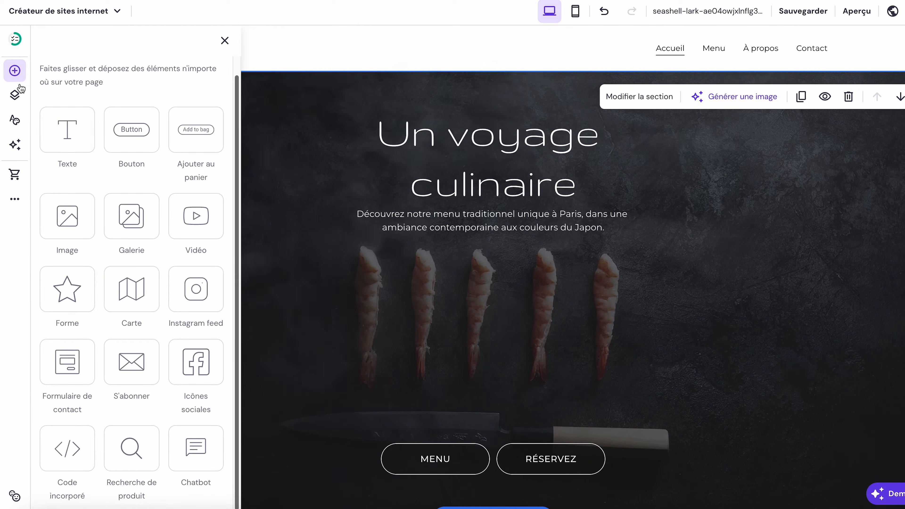
{"action": "left_click", "coordinate": [15, 95]}
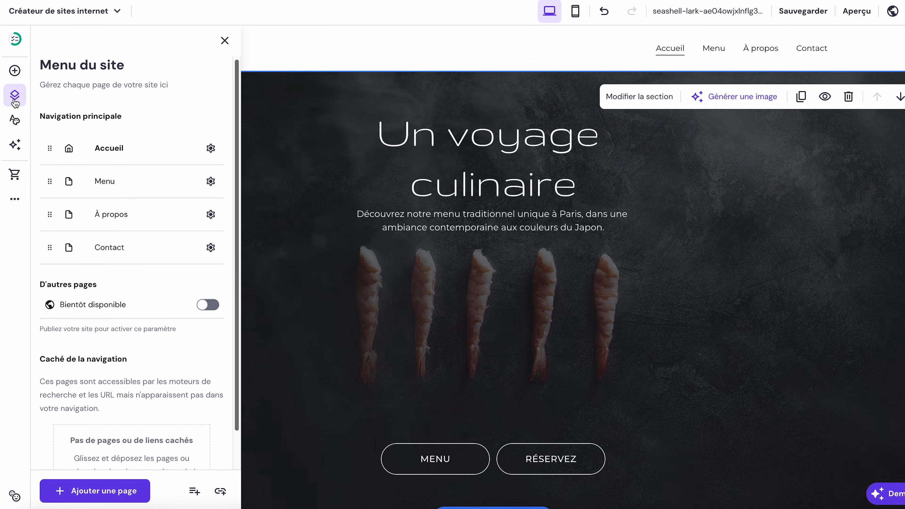
{"action": "left_click_drag", "start_coordinate": [49, 214], "coordinate": [47, 179]}
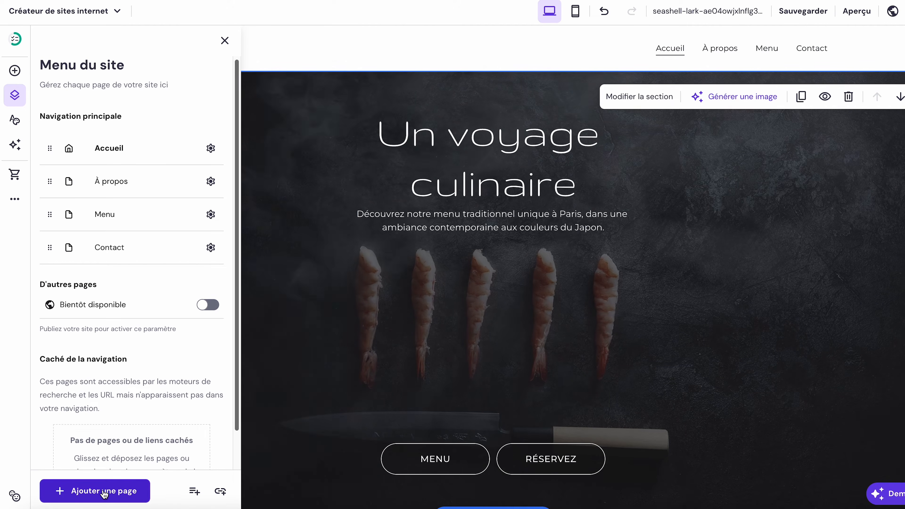
Step: Examine the site-wide font and colour styles, the list of AI tools, and the AI page generator's form, then close the form
{"action": "left_click", "coordinate": [16, 121]}
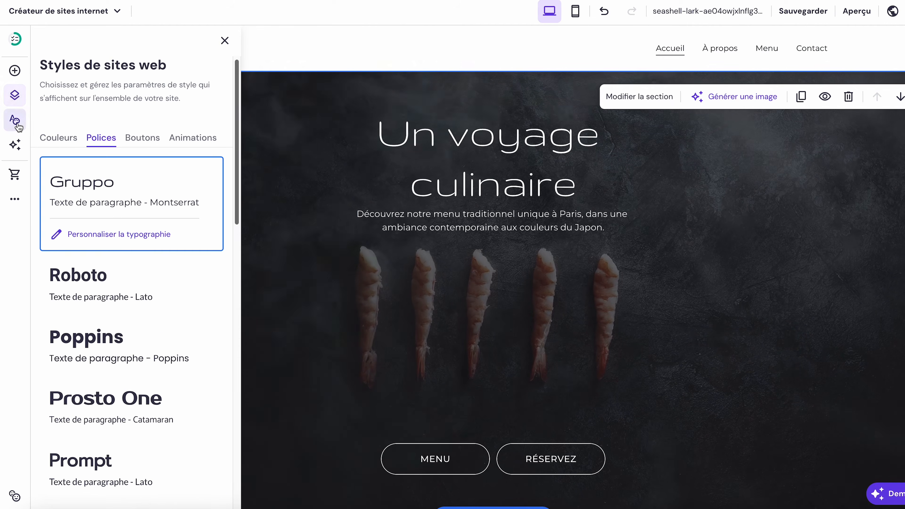
{"action": "left_click", "coordinate": [66, 144]}
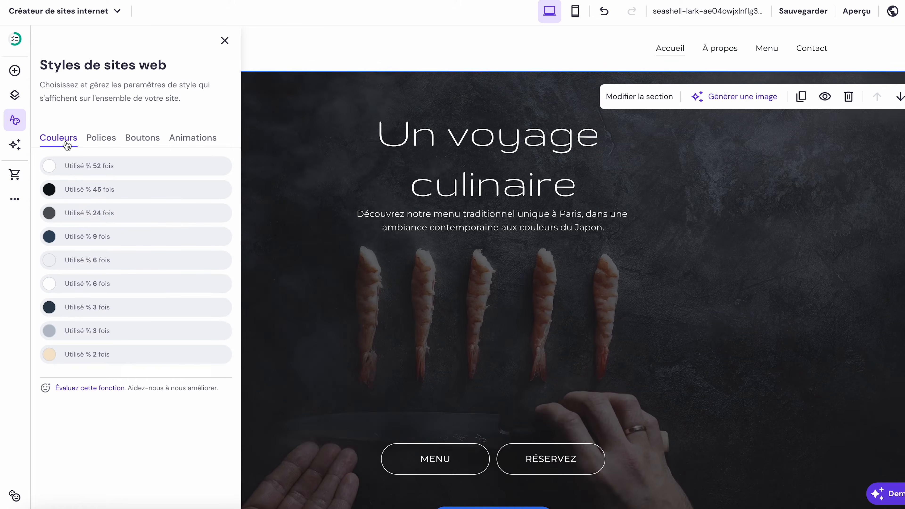
{"action": "left_click", "coordinate": [15, 145]}
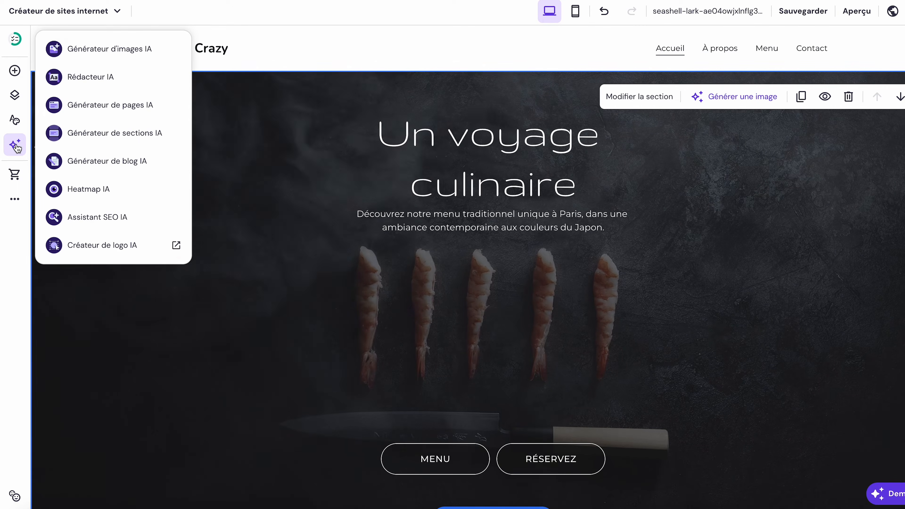
{"action": "left_click", "coordinate": [92, 112]}
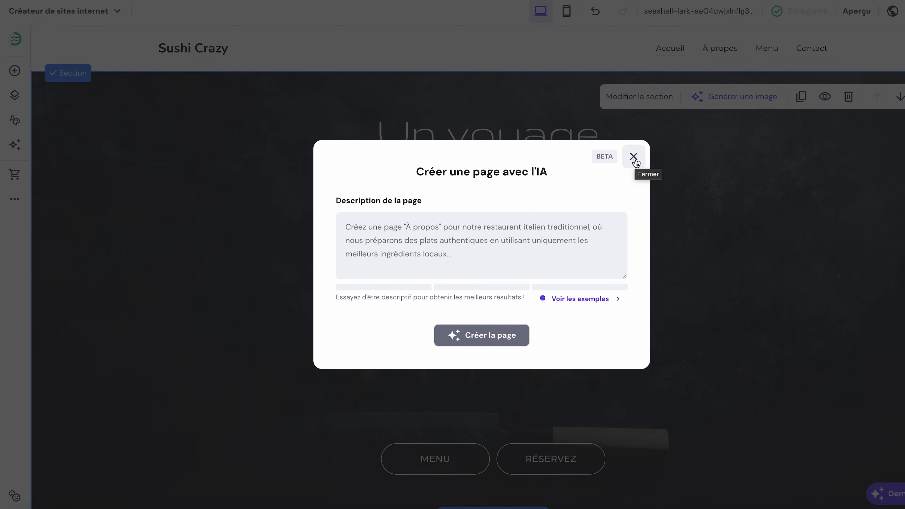
{"action": "left_click", "coordinate": [633, 157]}
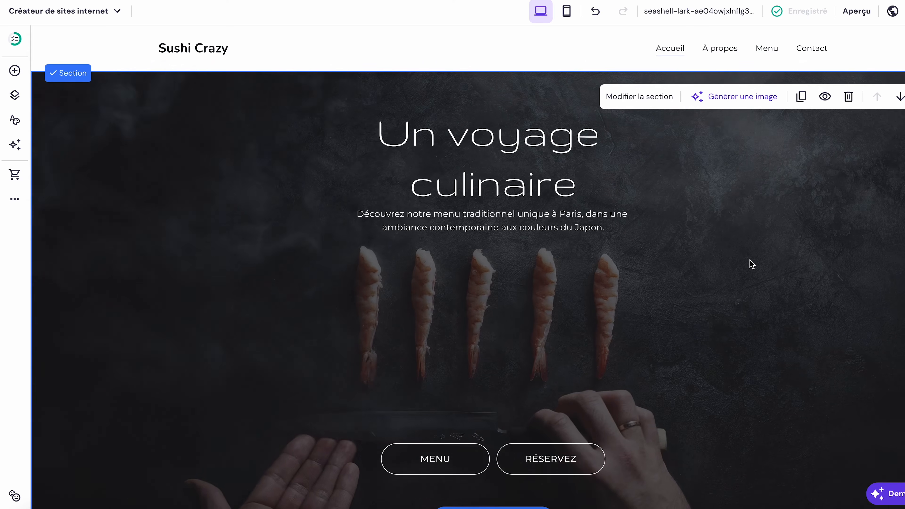
Step: Move the Expérience Culinaire Exceptionnelle heading slightly higher above its paragraph in the section with the restaurant photos
{"action": "scroll", "coordinate": [749, 260], "scroll_direction": "down", "scroll_amount": 10}
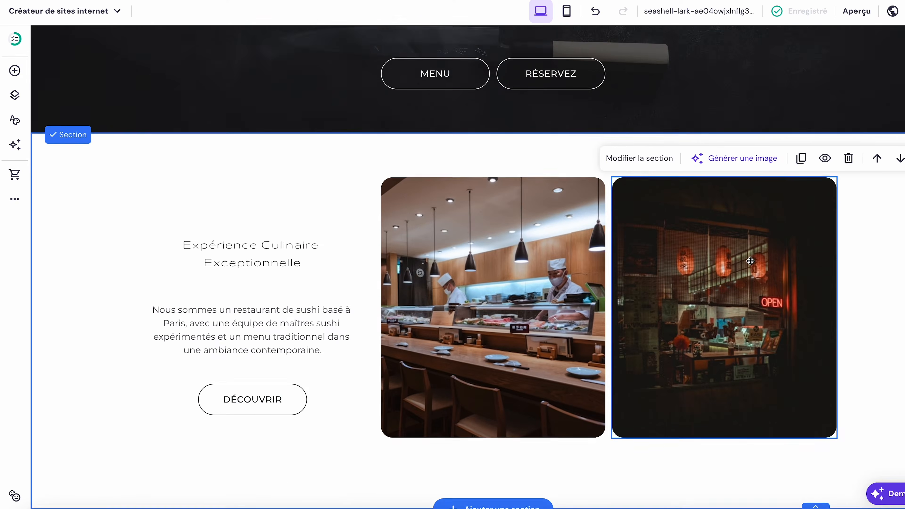
{"action": "scroll", "coordinate": [751, 261], "scroll_direction": "down", "scroll_amount": 1}
{"action": "left_click_drag", "start_coordinate": [266, 222], "coordinate": [265, 202]}
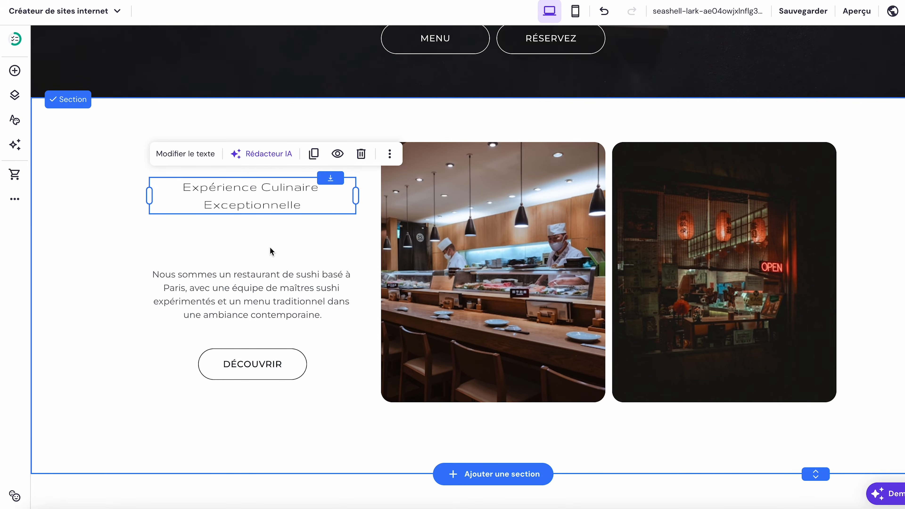
Step: Set the background colour of the customer reviews section to pink #ffbebe
{"action": "scroll", "coordinate": [271, 247], "scroll_direction": "down", "scroll_amount": 10}
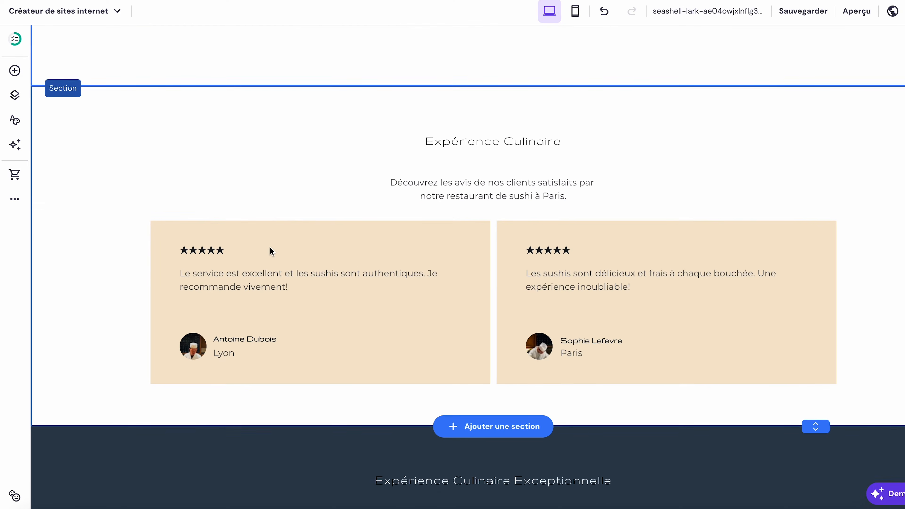
{"action": "left_click", "coordinate": [783, 173]}
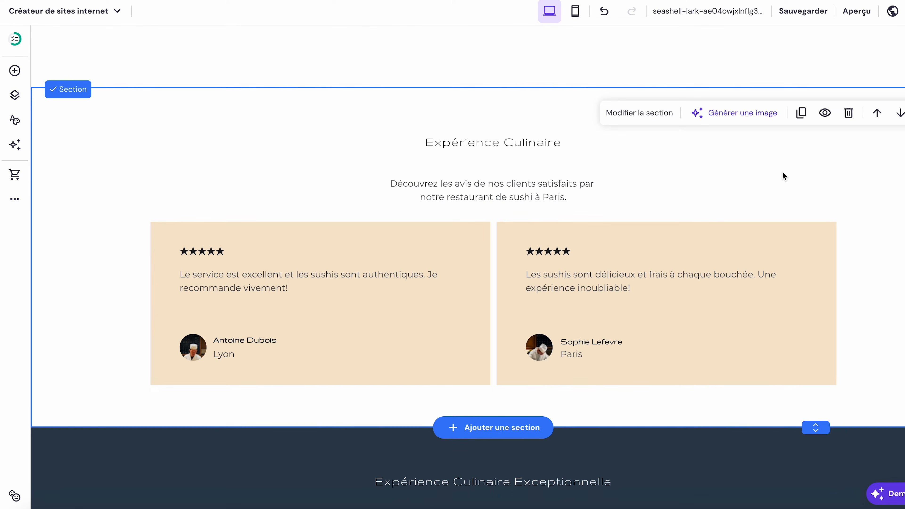
{"action": "left_click", "coordinate": [638, 113]}
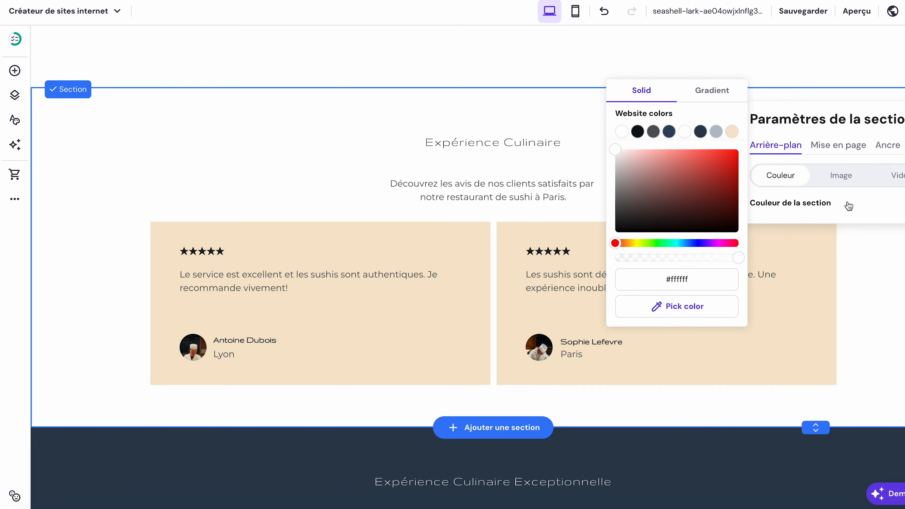
{"action": "left_click", "coordinate": [655, 154]}
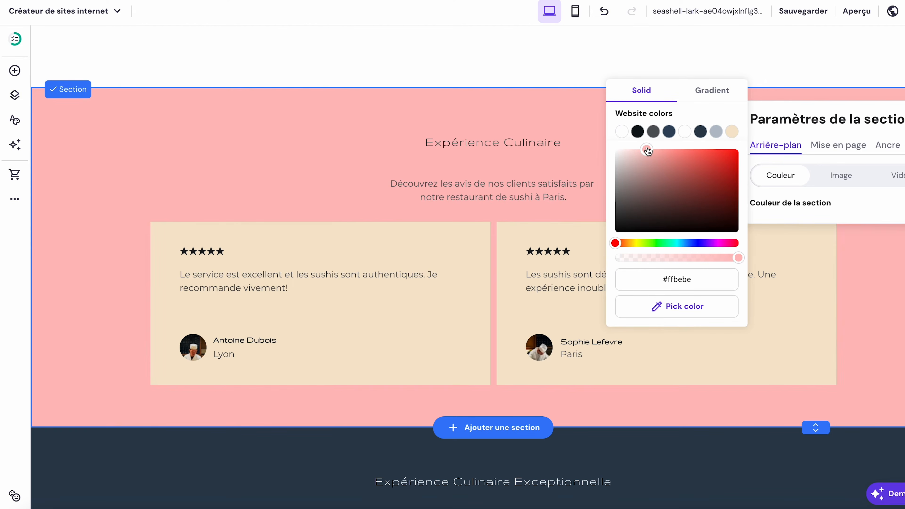
Step: Open the heading above the customer reviews for text editing, view its formatting options, and leave the text editor
{"action": "left_click", "coordinate": [521, 142]}
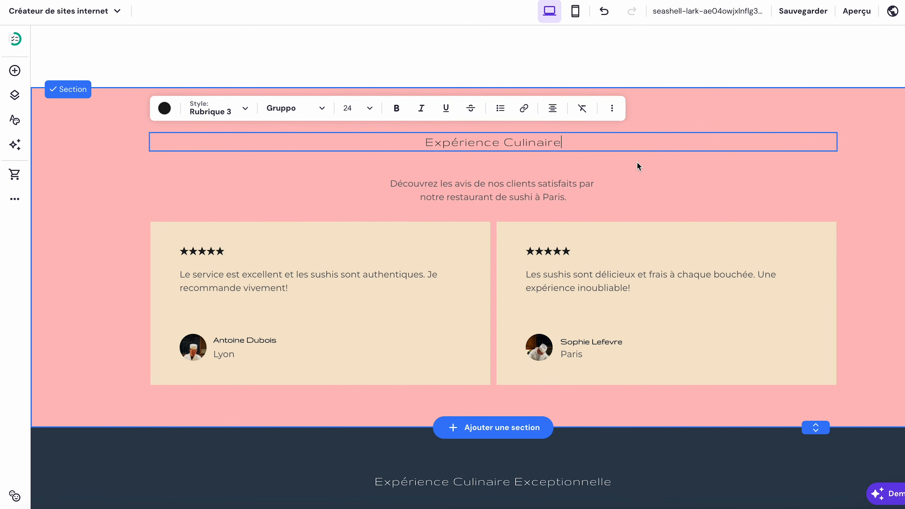
{"action": "key", "text": "Escape"}
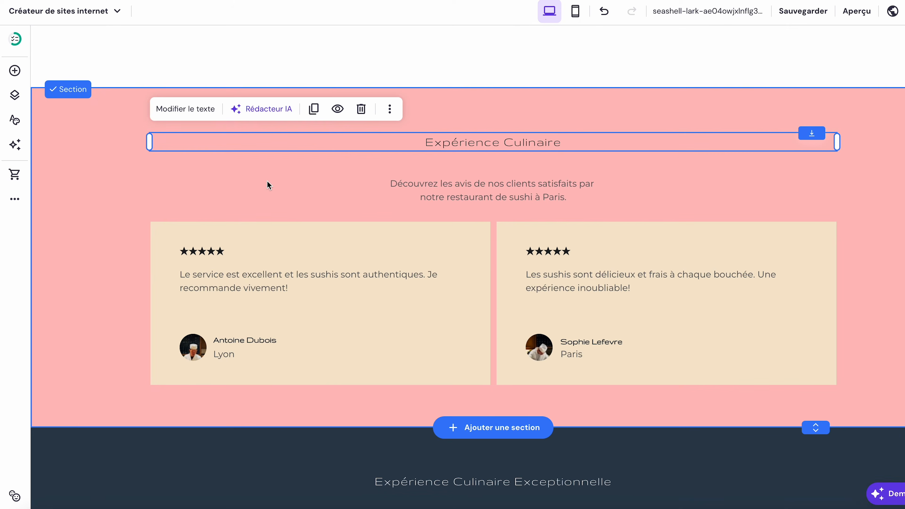
{"action": "left_click", "coordinate": [267, 181]}
Step: Add the Carte section with Our Office address, hours and contacts beside a map, directly above the pink customer reviews section
{"action": "scroll", "coordinate": [267, 181], "scroll_direction": "up", "scroll_amount": 3}
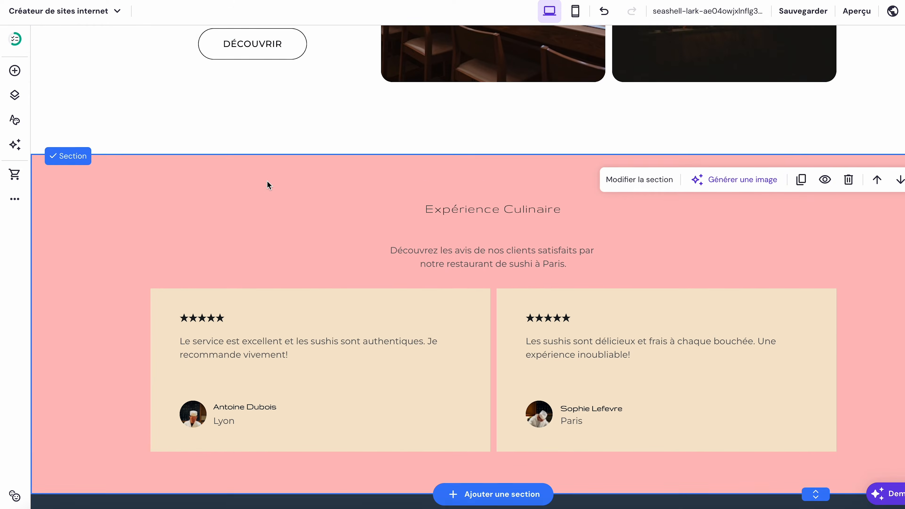
{"action": "left_click", "coordinate": [479, 216]}
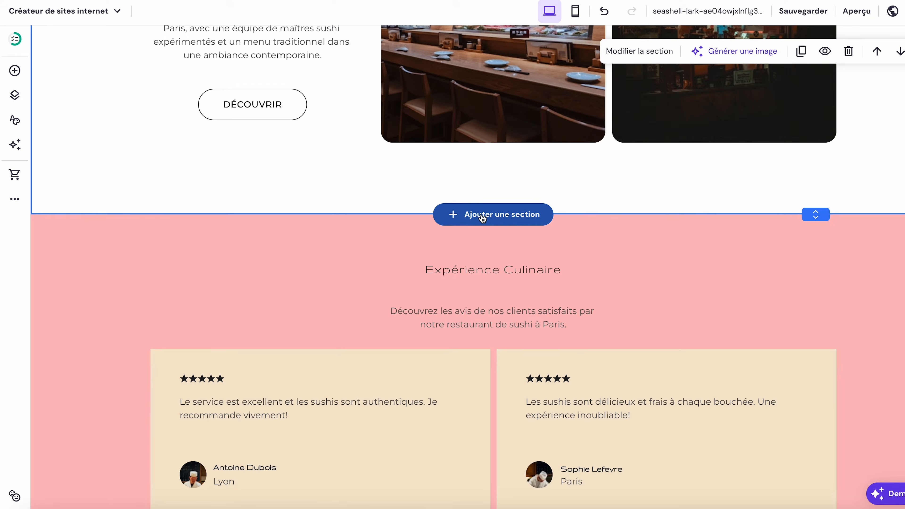
{"action": "scroll", "coordinate": [228, 321], "scroll_direction": "down", "scroll_amount": 2}
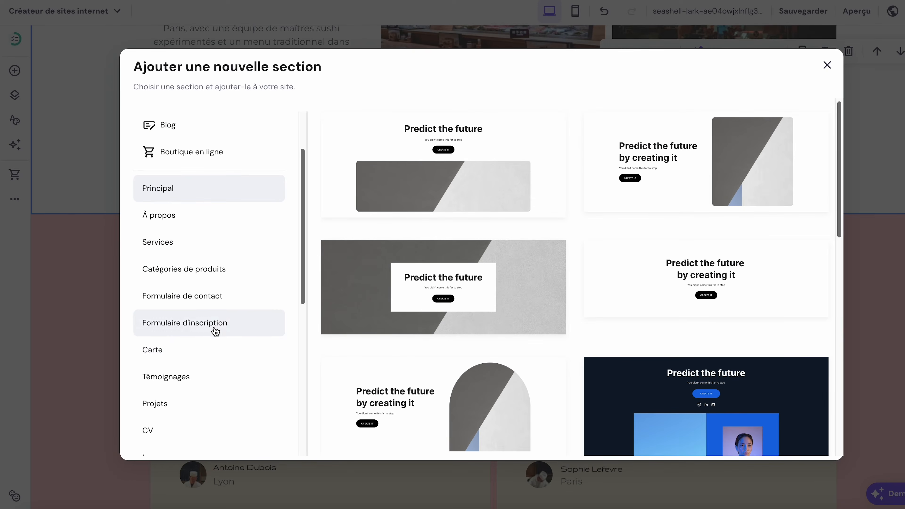
{"action": "left_click", "coordinate": [182, 352]}
{"action": "scroll", "coordinate": [445, 228], "scroll_direction": "down", "scroll_amount": 2}
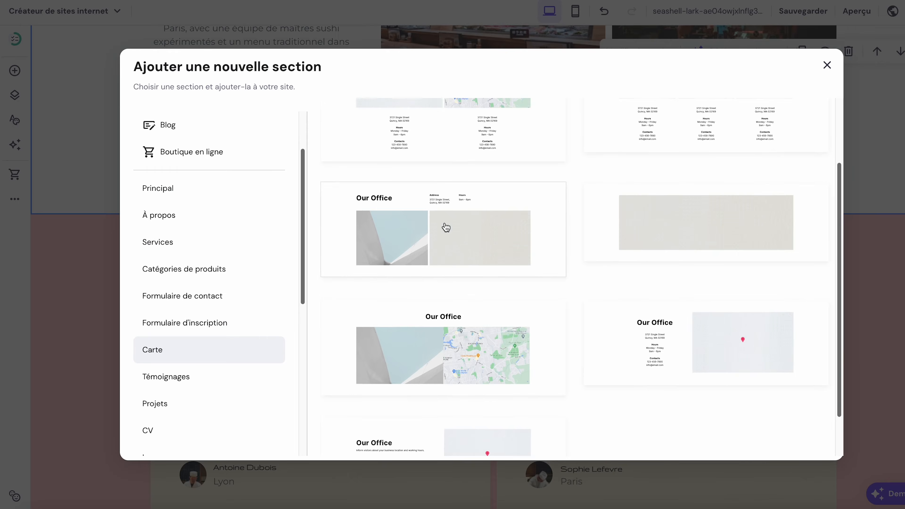
{"action": "left_click", "coordinate": [728, 346]}
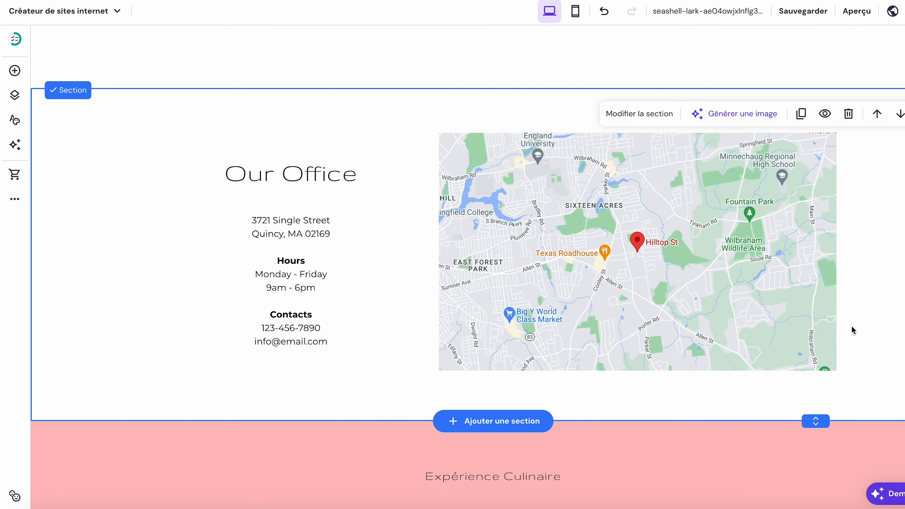
Step: Go to the Contact page, examine the contact form's general settings for form name and notification email, and close them
{"action": "scroll", "coordinate": [850, 328], "scroll_direction": "up", "scroll_amount": 10}
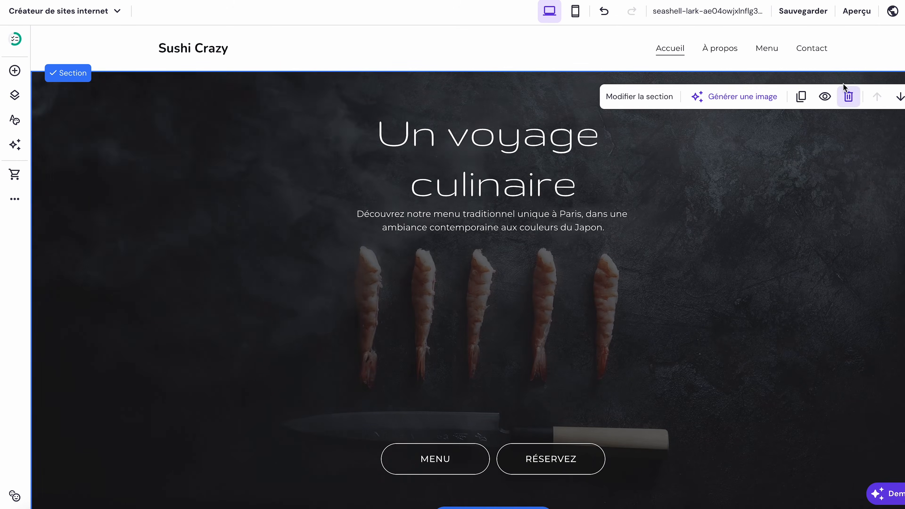
{"action": "left_click", "coordinate": [811, 49]}
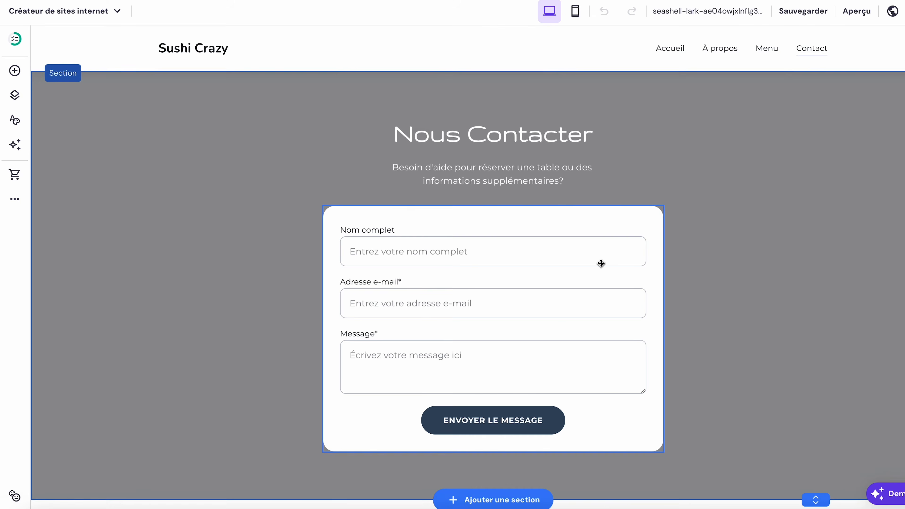
{"action": "left_click", "coordinate": [590, 279]}
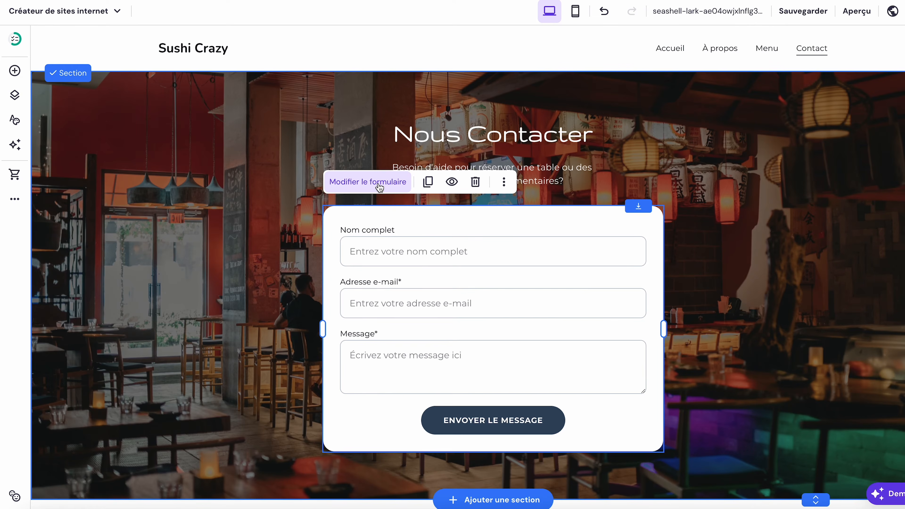
{"action": "left_click", "coordinate": [379, 183]}
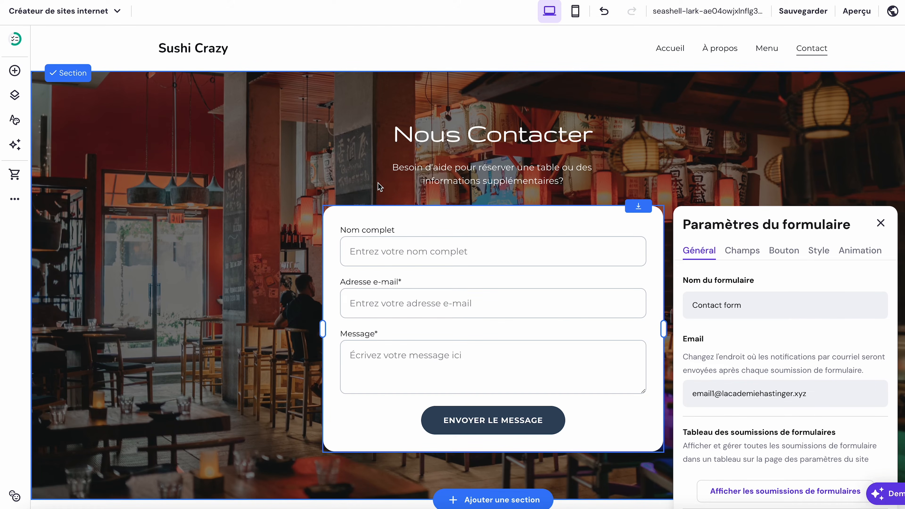
{"action": "left_click", "coordinate": [881, 223]}
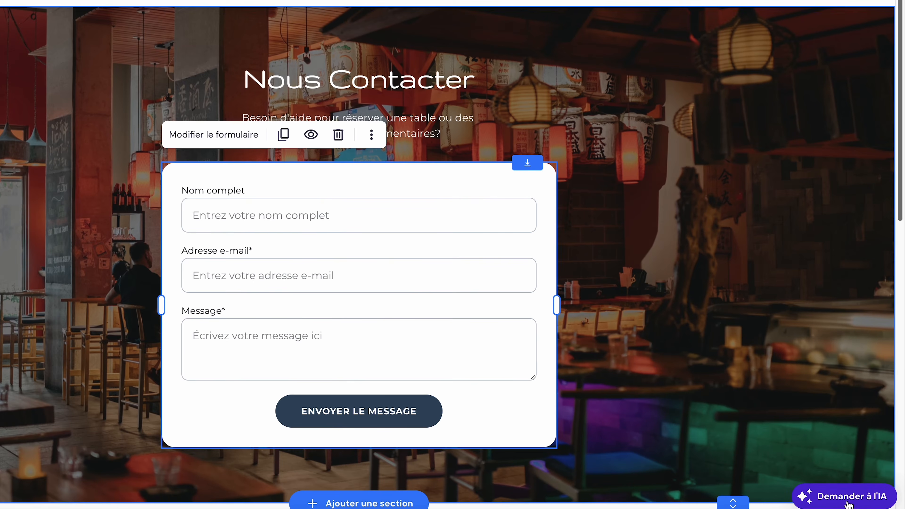
Step: View the AI assistant chat, close it, and open the online store area
{"action": "left_click", "coordinate": [848, 499]}
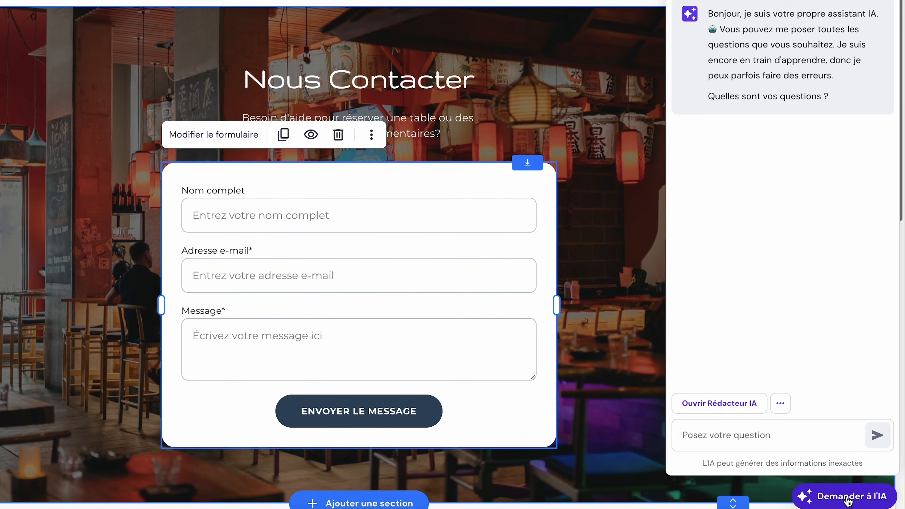
{"action": "left_click", "coordinate": [849, 499]}
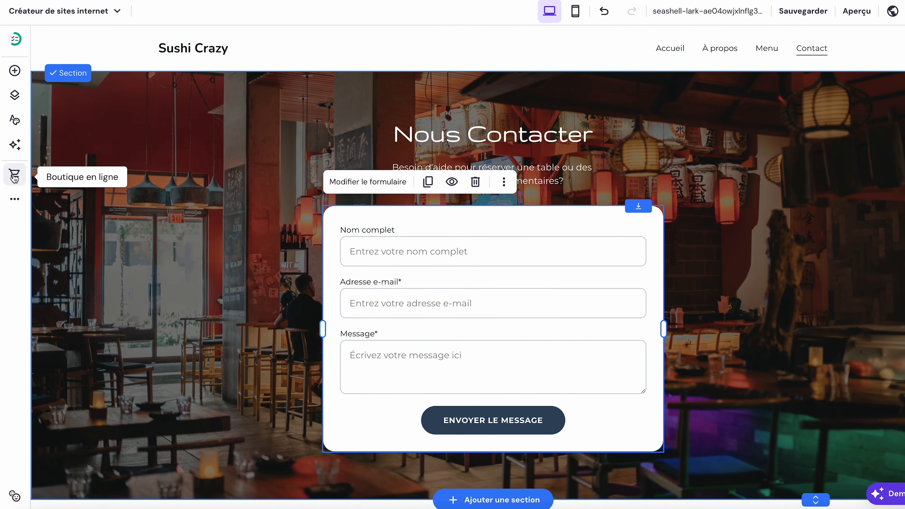
{"action": "left_click", "coordinate": [15, 174]}
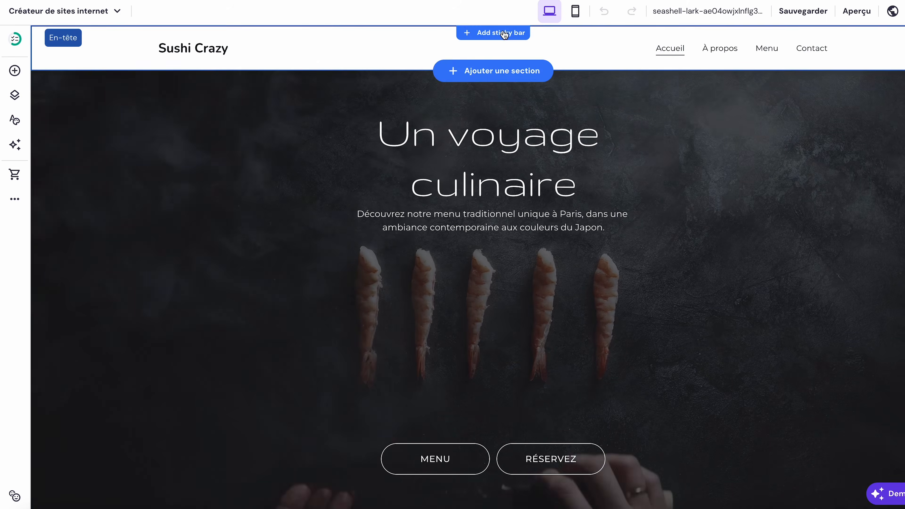
Step: Add a new empty page named Galerie to the site's main navigation
{"action": "left_click", "coordinate": [14, 95]}
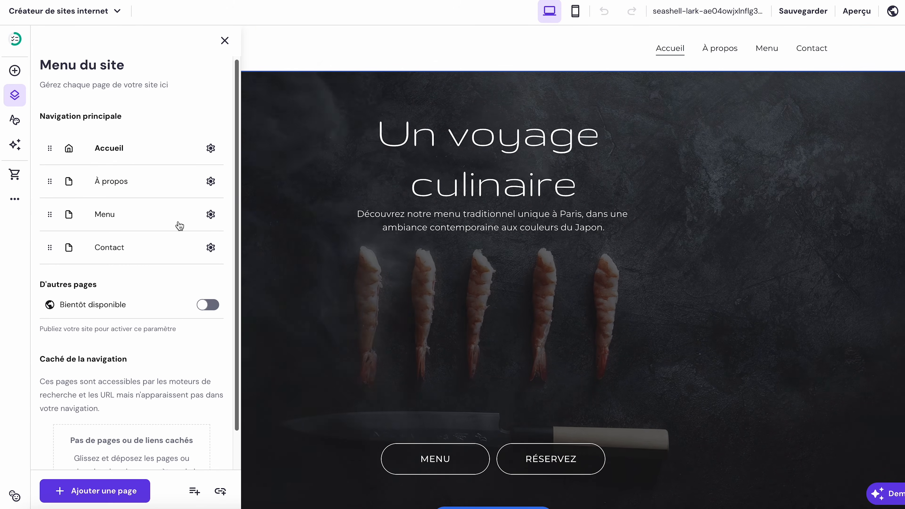
{"action": "left_click", "coordinate": [114, 501]}
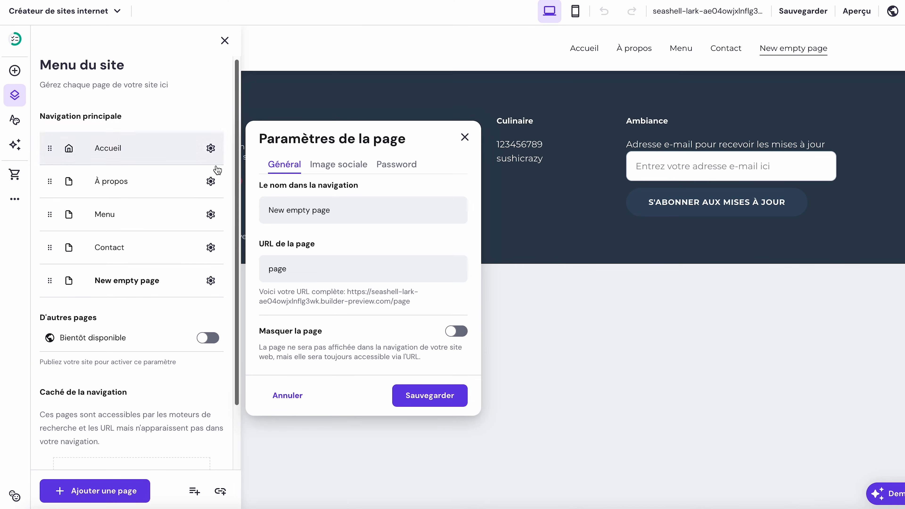
{"action": "left_click", "coordinate": [429, 393]}
Step: Add a Galerie section to the empty page using the four-column Gallery template with eight photos
{"action": "left_click", "coordinate": [489, 71]}
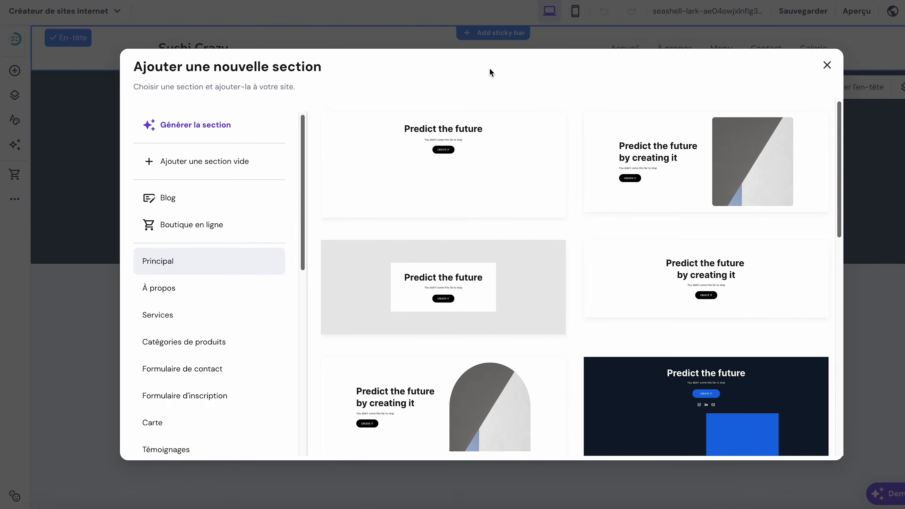
{"action": "scroll", "coordinate": [235, 324], "scroll_direction": "down", "scroll_amount": 5}
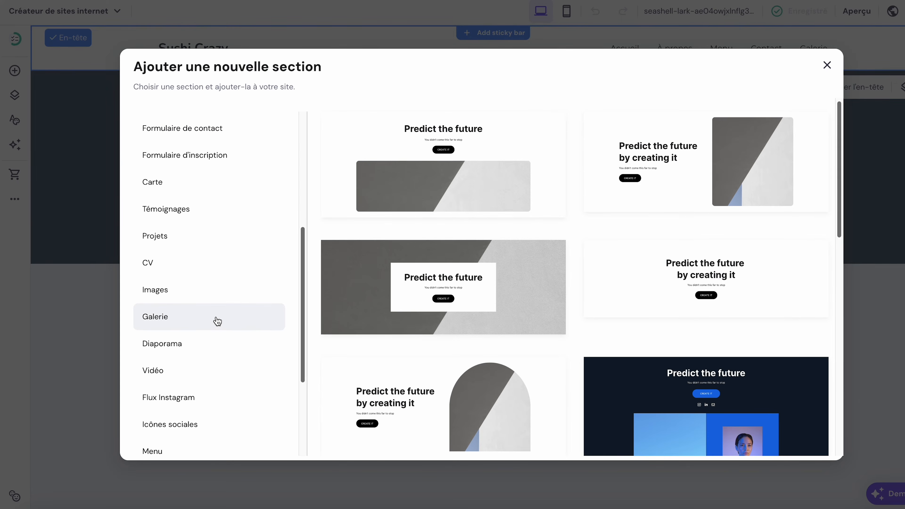
{"action": "left_click", "coordinate": [217, 317]}
{"action": "scroll", "coordinate": [578, 269], "scroll_direction": "down", "scroll_amount": 4}
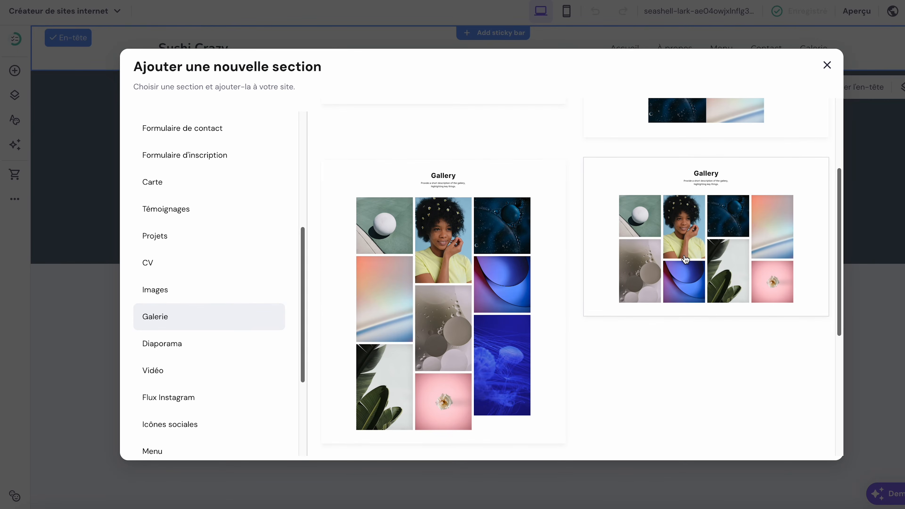
{"action": "left_click", "coordinate": [685, 259]}
Step: Reorder the gallery images so the blue and purple abstract photo takes seventh place, after the green leaf photo
{"action": "scroll", "coordinate": [683, 254], "scroll_direction": "down", "scroll_amount": 3}
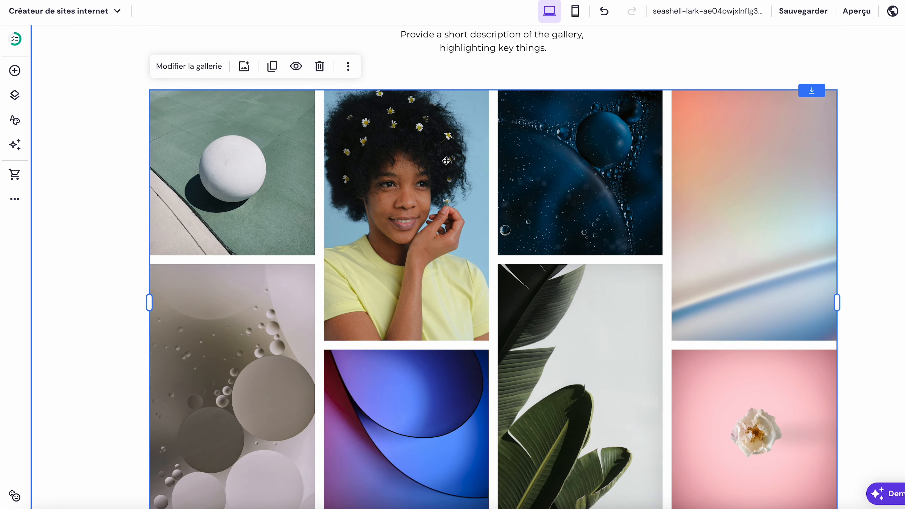
{"action": "left_click", "coordinate": [244, 67]}
{"action": "left_click_drag", "start_coordinate": [413, 239], "coordinate": [612, 238]}
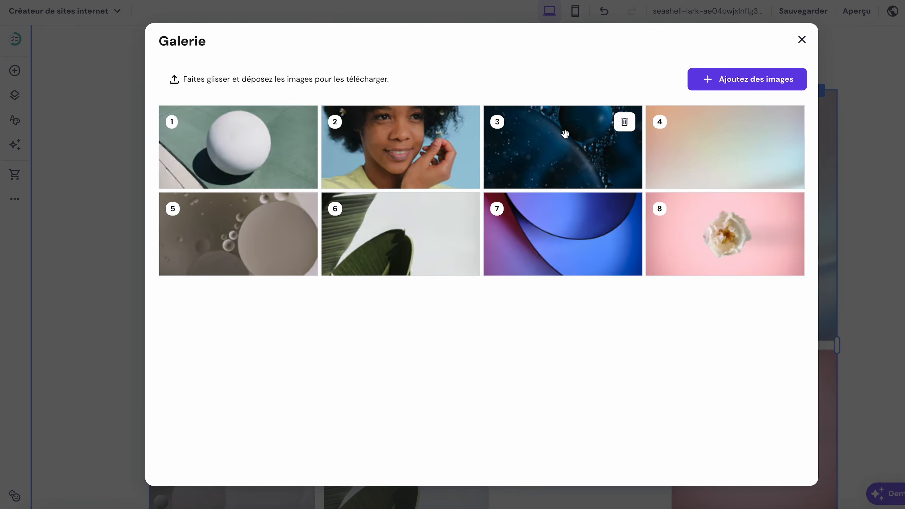
Step: View the free images offered for adding to the gallery and close the media library without choosing any
{"action": "left_click", "coordinate": [733, 88]}
{"action": "left_click", "coordinate": [467, 110]}
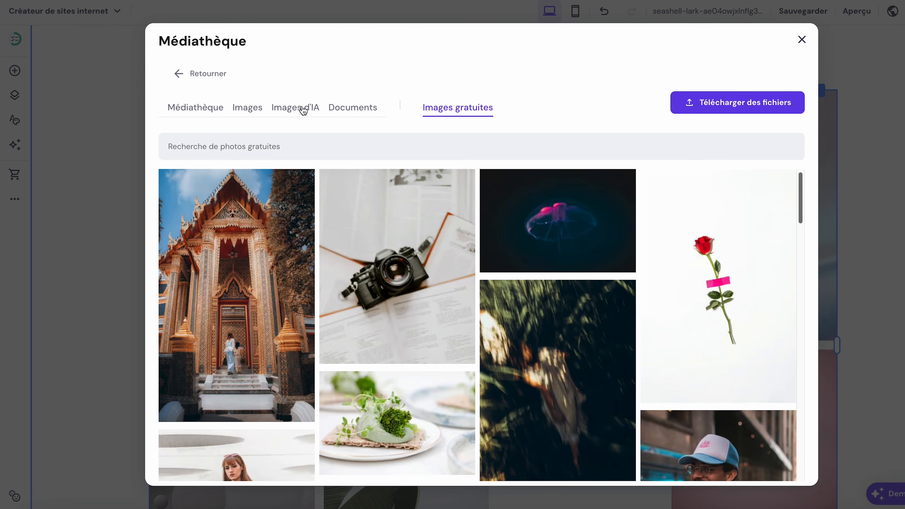
{"action": "left_click", "coordinate": [803, 39]}
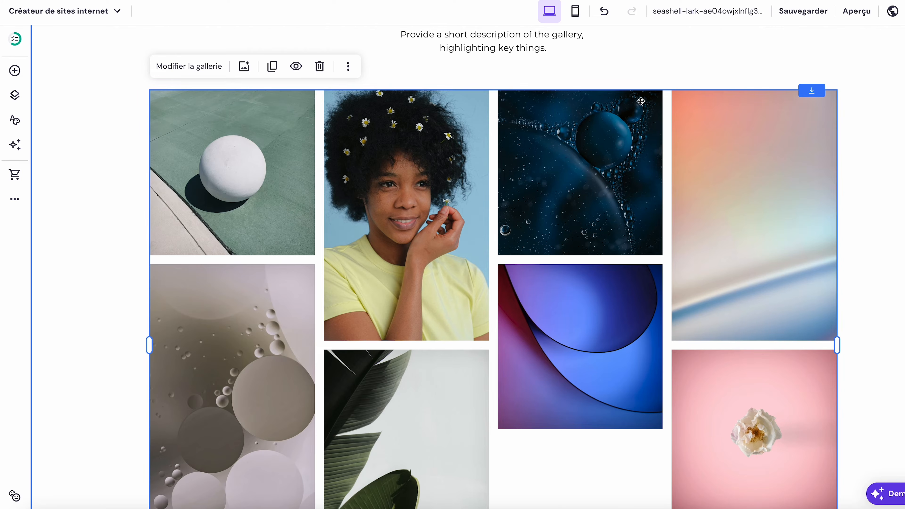
Step: Switch the gallery's layout to Grille and adjust the number of elements per row
{"action": "left_click", "coordinate": [443, 146]}
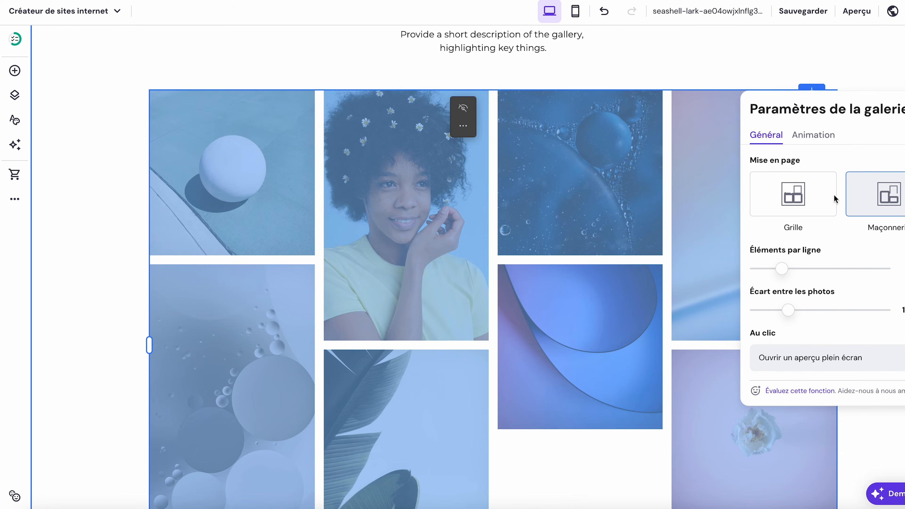
{"action": "left_click", "coordinate": [800, 196]}
{"action": "mouse_move", "coordinate": [784, 268]}
{"action": "left_mouse_down"}
{"action": "mouse_move", "coordinate": [796, 267]}
{"action": "mouse_move", "coordinate": [784, 267]}
{"action": "left_mouse_up"}
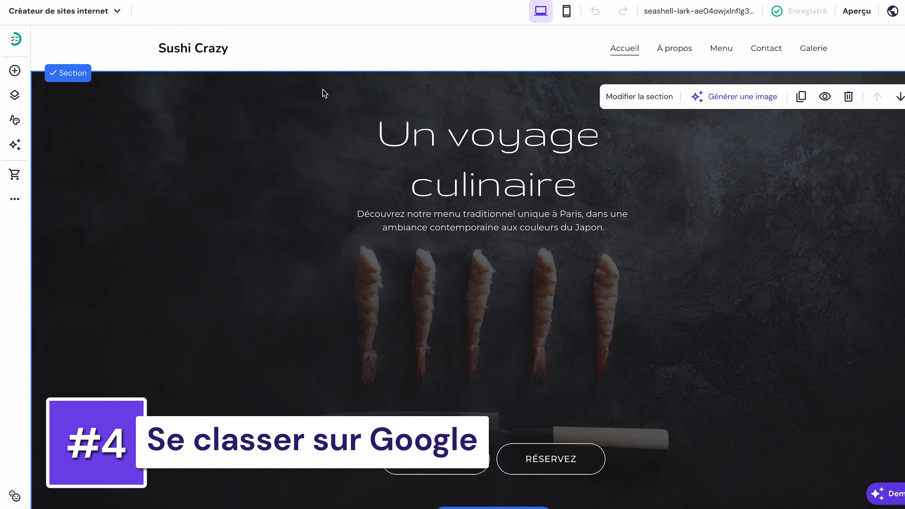
Step: Open the site's SEO settings, review those of the Accueil page, and open the Contact page's SEO settings
{"action": "left_click", "coordinate": [15, 202]}
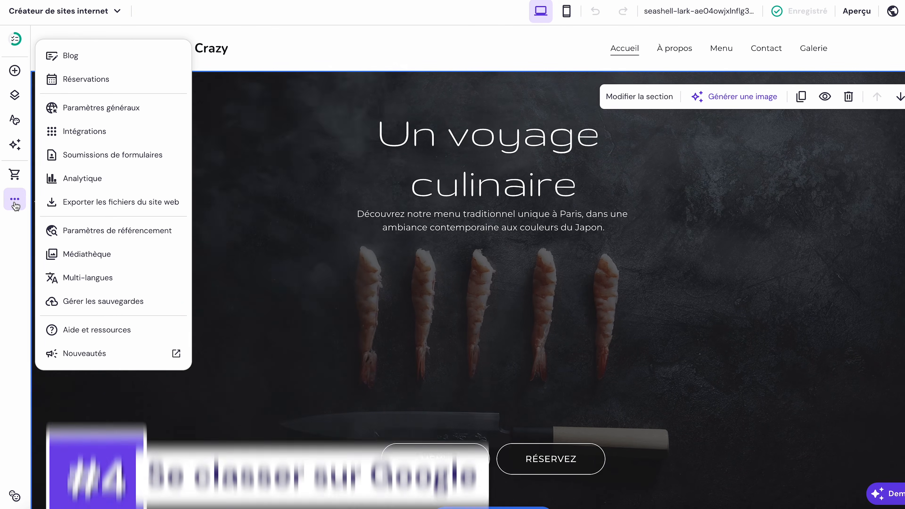
{"action": "left_click", "coordinate": [93, 230]}
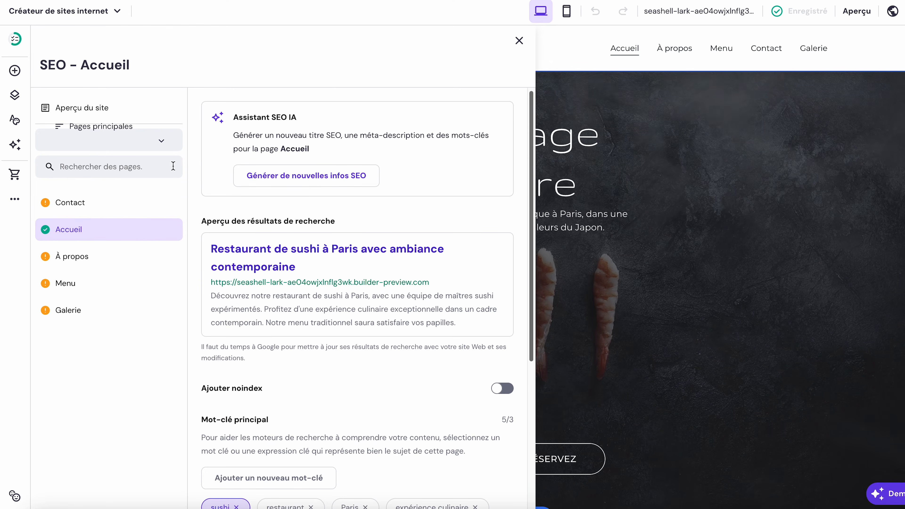
{"action": "left_click", "coordinate": [106, 202]}
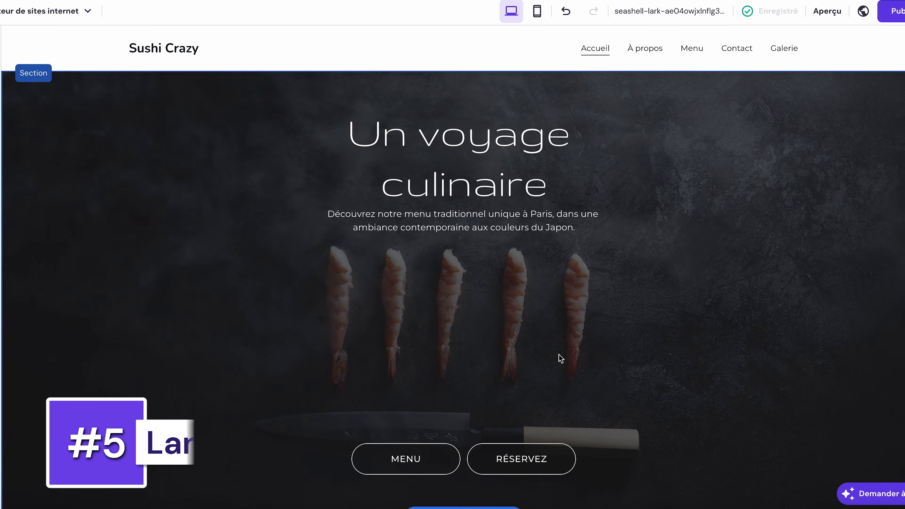
Step: Preview the home page in mobile and desktop views, look through its sections, and return to the editor
{"action": "scroll", "coordinate": [559, 354], "scroll_direction": "down", "scroll_amount": 5}
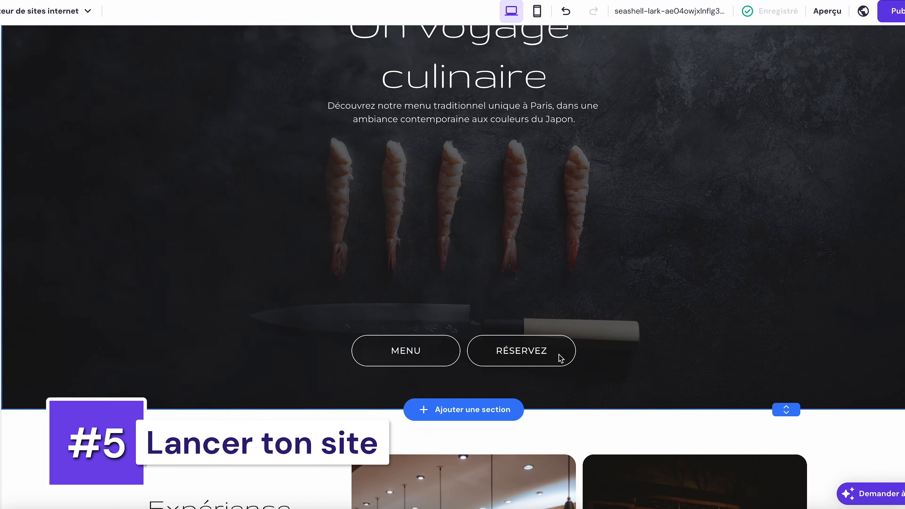
{"action": "scroll", "coordinate": [573, 385], "scroll_direction": "up", "scroll_amount": 3}
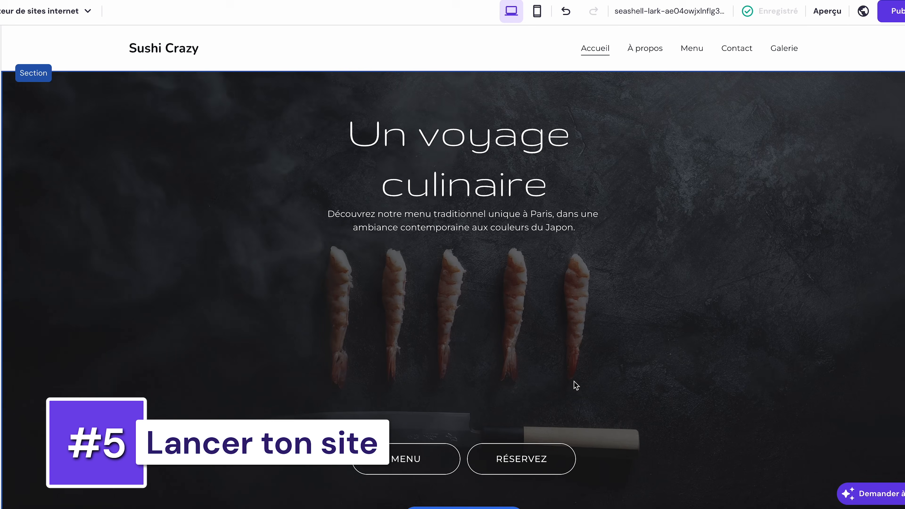
{"action": "left_click", "coordinate": [828, 11]}
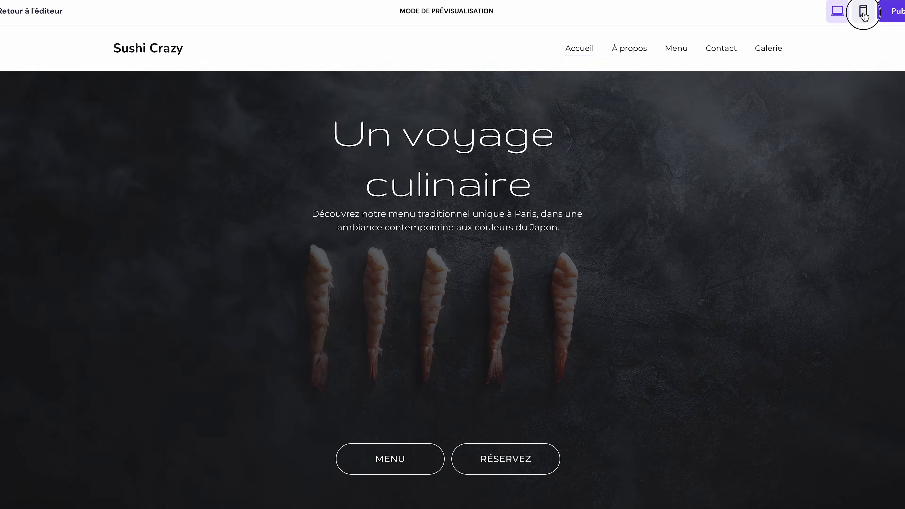
{"action": "left_click", "coordinate": [864, 13]}
{"action": "left_click", "coordinate": [837, 12]}
{"action": "scroll", "coordinate": [654, 164], "scroll_direction": "down", "scroll_amount": 8}
{"action": "scroll", "coordinate": [652, 159], "scroll_direction": "down", "scroll_amount": 1}
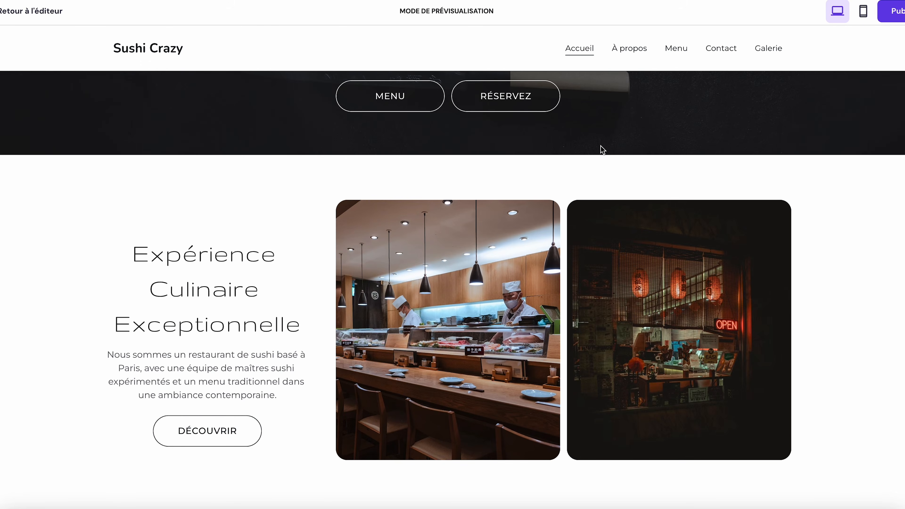
{"action": "left_click", "coordinate": [32, 14]}
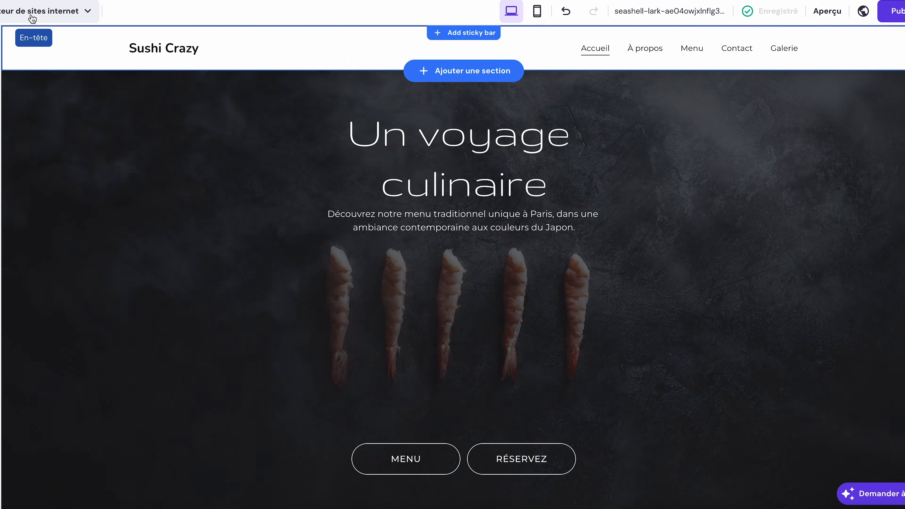
Step: Show the home page in the editor's mobile layout and open the site address details with the domain connection option
{"action": "left_click", "coordinate": [537, 11]}
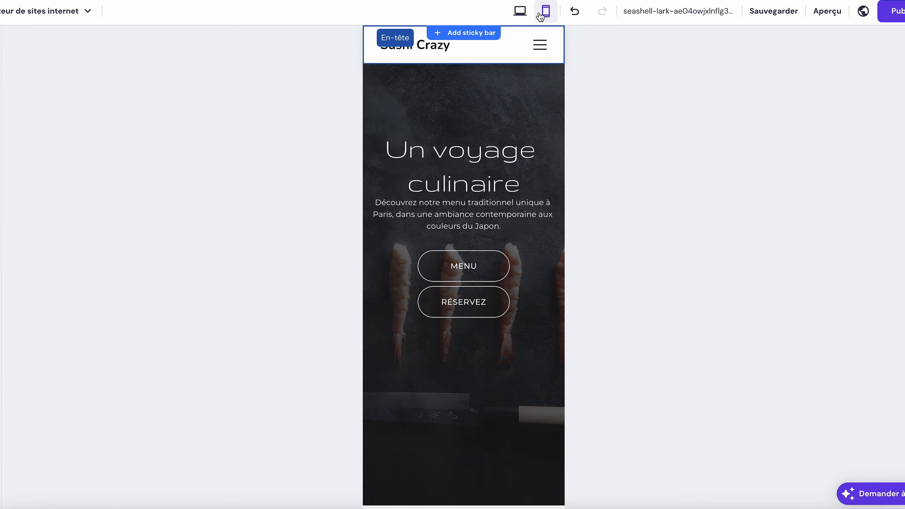
{"action": "left_click", "coordinate": [658, 13]}
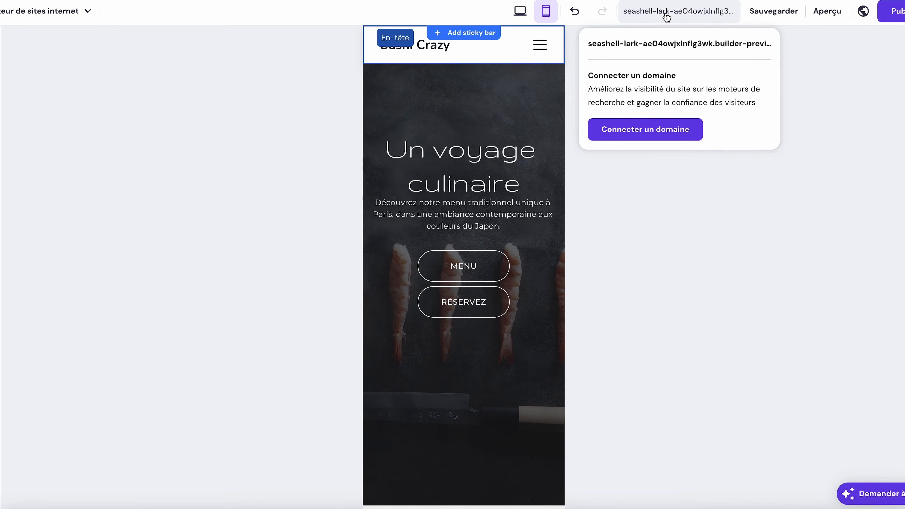